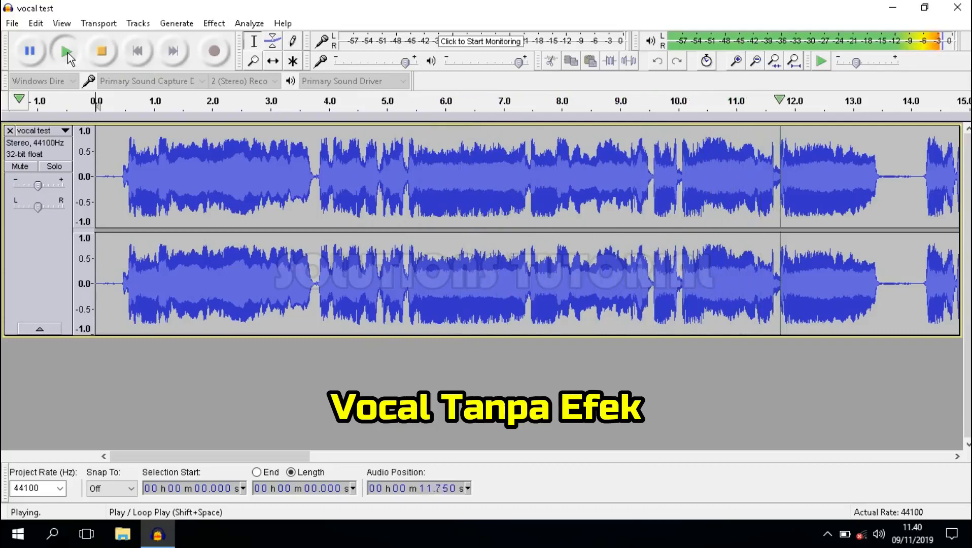
Stop playback and trim the vocal test track to about its first 13.9 seconds
{"action": "left_click", "coordinate": [106, 53]}
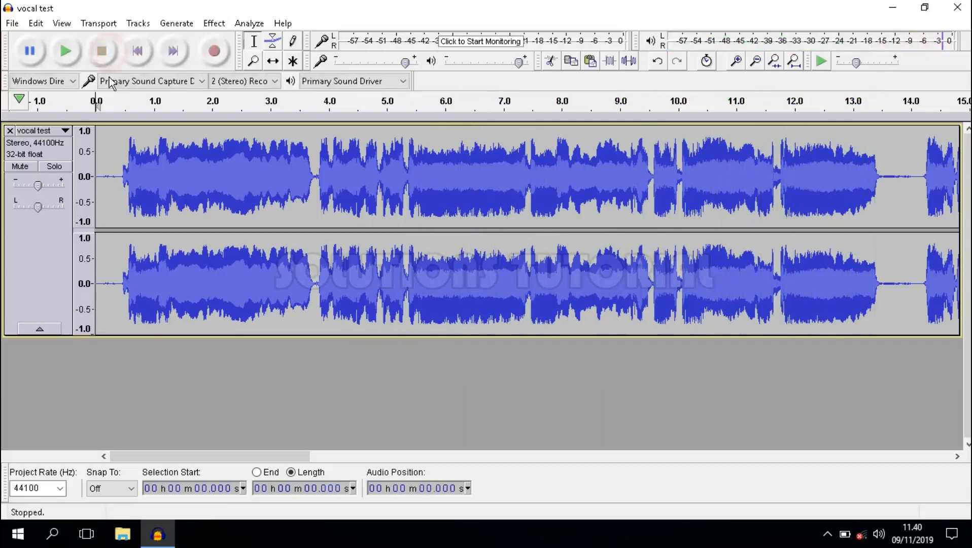
{"action": "key", "text": "ctrl+3"}
{"action": "key", "text": "ctrl+3"}
{"action": "key", "text": "ctrl+3"}
{"action": "key", "text": "ctrl+1"}
{"action": "key", "text": "ctrl+1"}
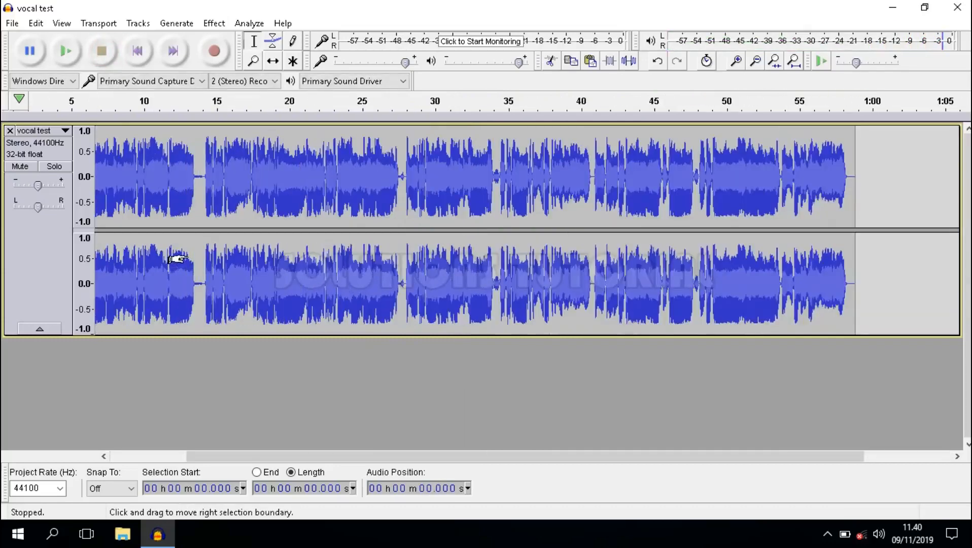
{"action": "left_click_drag", "start_coordinate": [318, 460], "coordinate": [175, 459]}
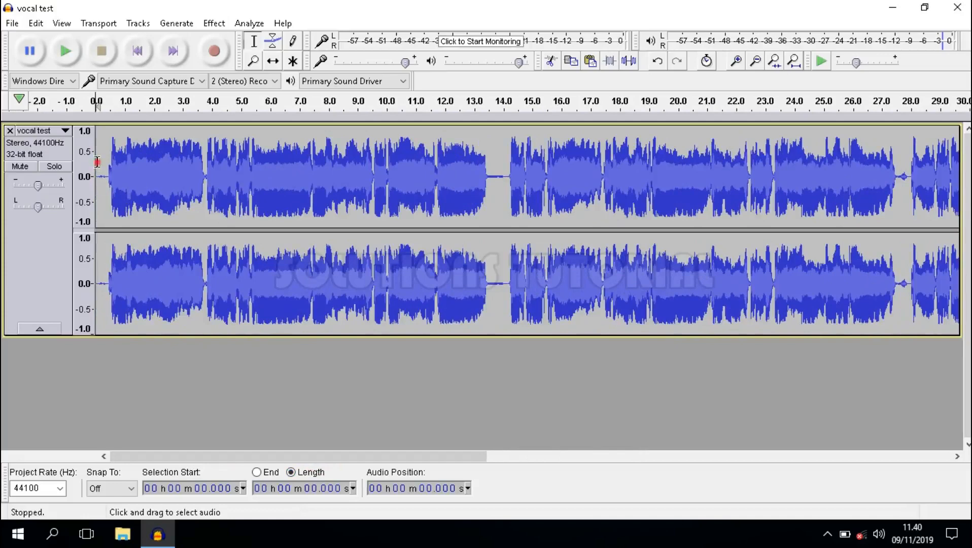
{"action": "left_click_drag", "start_coordinate": [97, 161], "coordinate": [501, 188]}
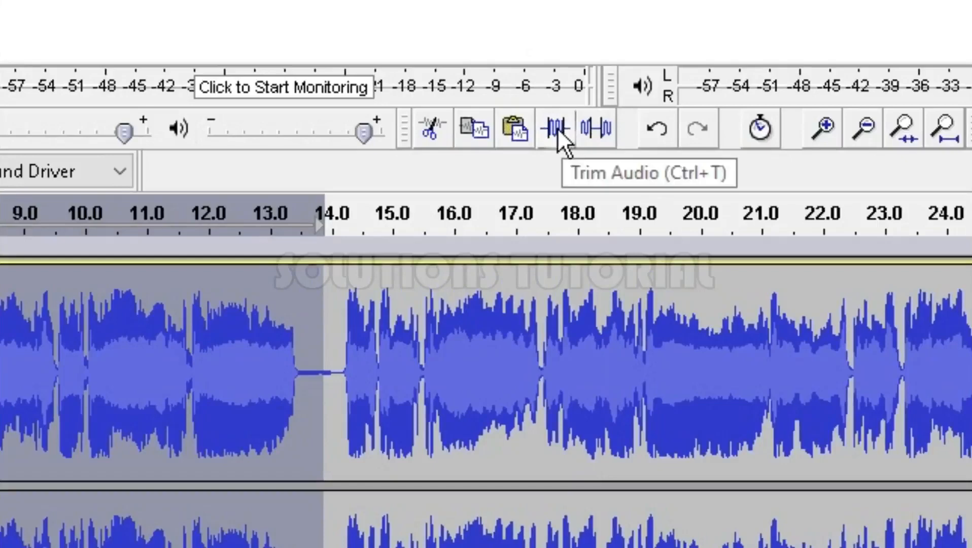
{"action": "left_click", "coordinate": [558, 131]}
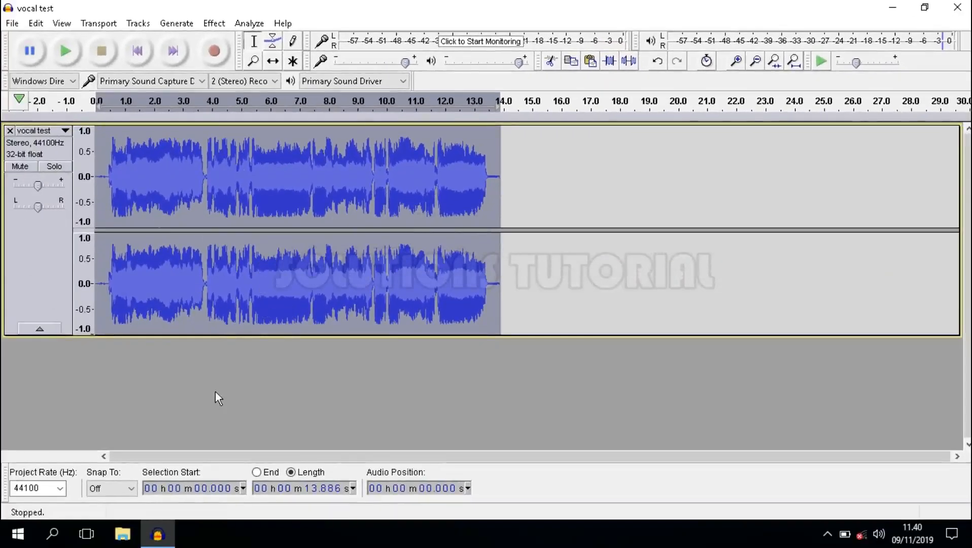
Select the entire trimmed vocal track and open the Reverb effect for it
{"action": "left_click", "coordinate": [180, 372]}
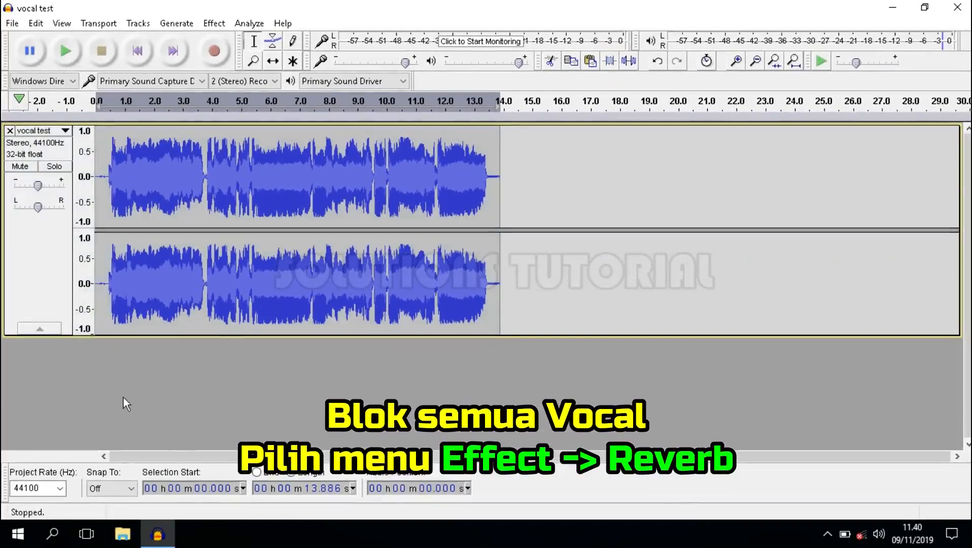
{"action": "left_click", "coordinate": [48, 247]}
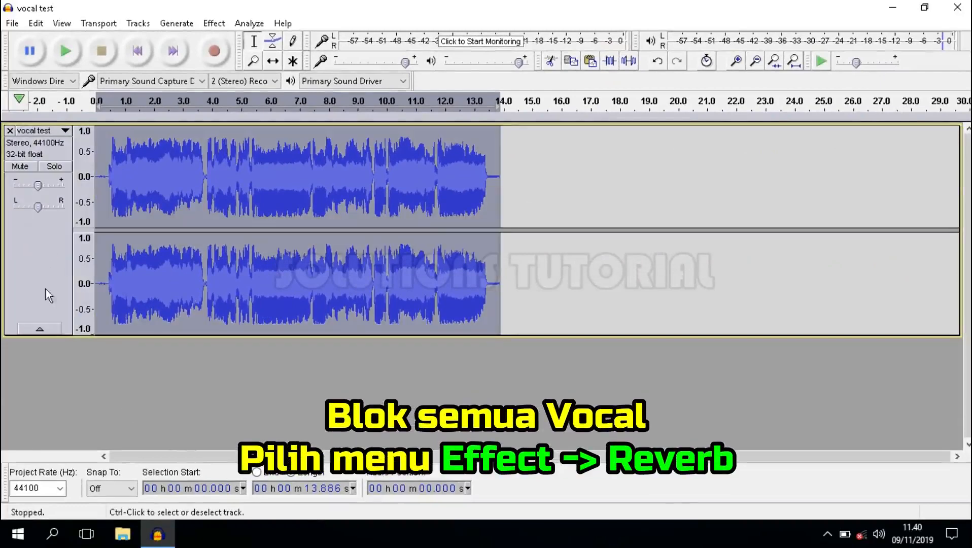
{"action": "left_click", "coordinate": [93, 371]}
{"action": "left_click", "coordinate": [47, 265]}
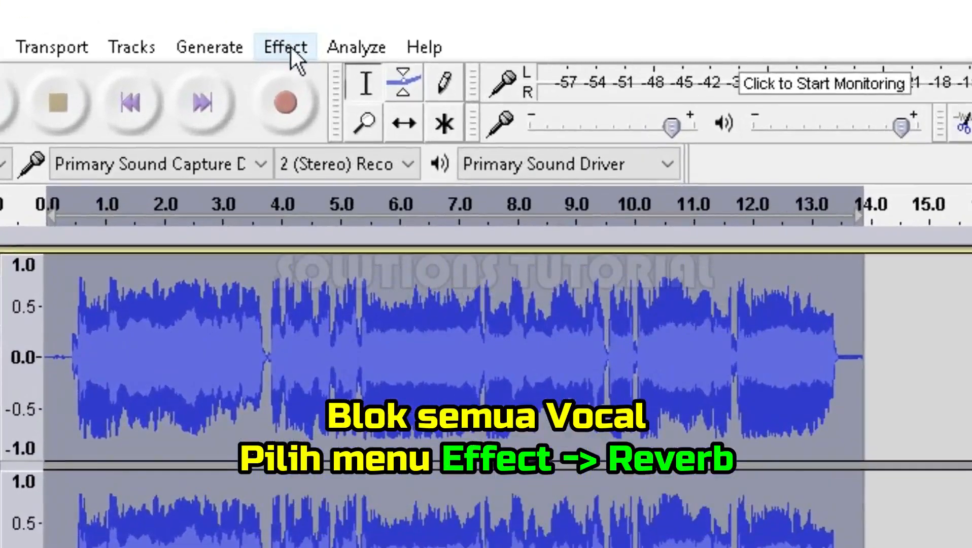
{"action": "left_click", "coordinate": [292, 48]}
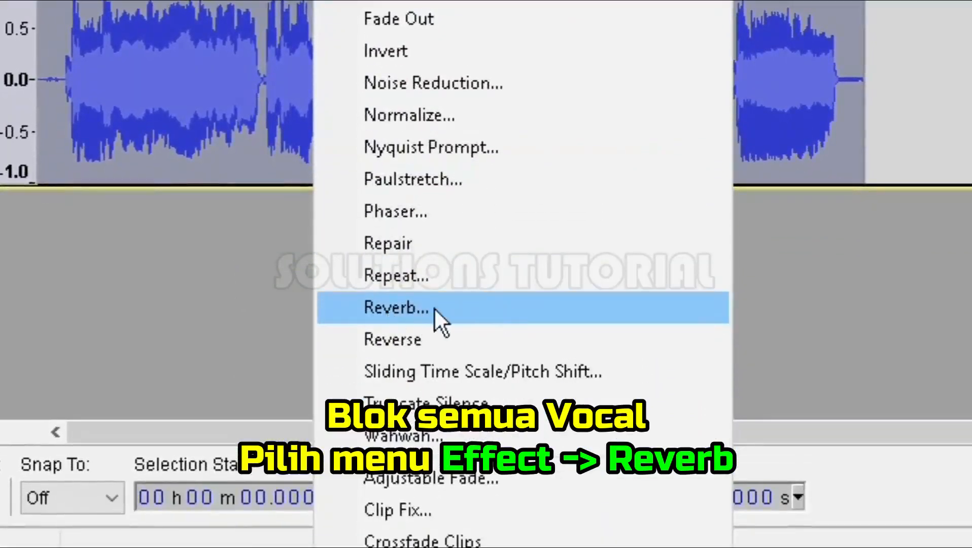
{"action": "left_click", "coordinate": [460, 303]}
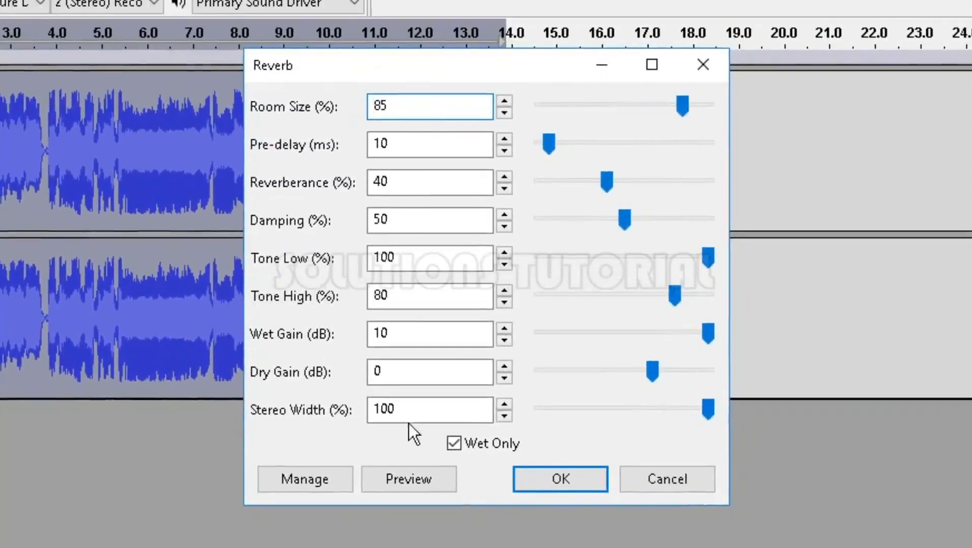
Load the Medium Room factory preset in the Reverb effect and preview its sound
{"action": "left_click", "coordinate": [322, 477]}
{"action": "mouse_move", "coordinate": [388, 355]}
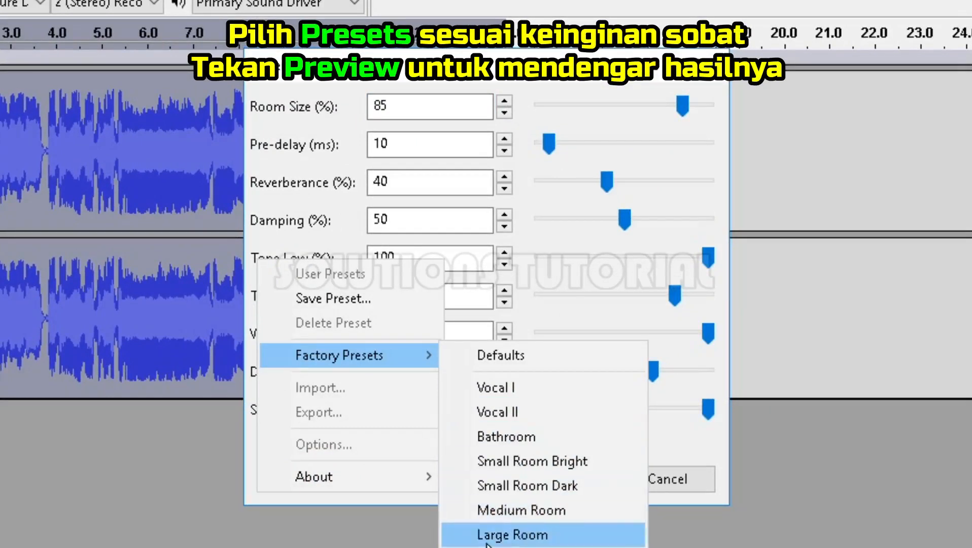
{"action": "left_click", "coordinate": [521, 509]}
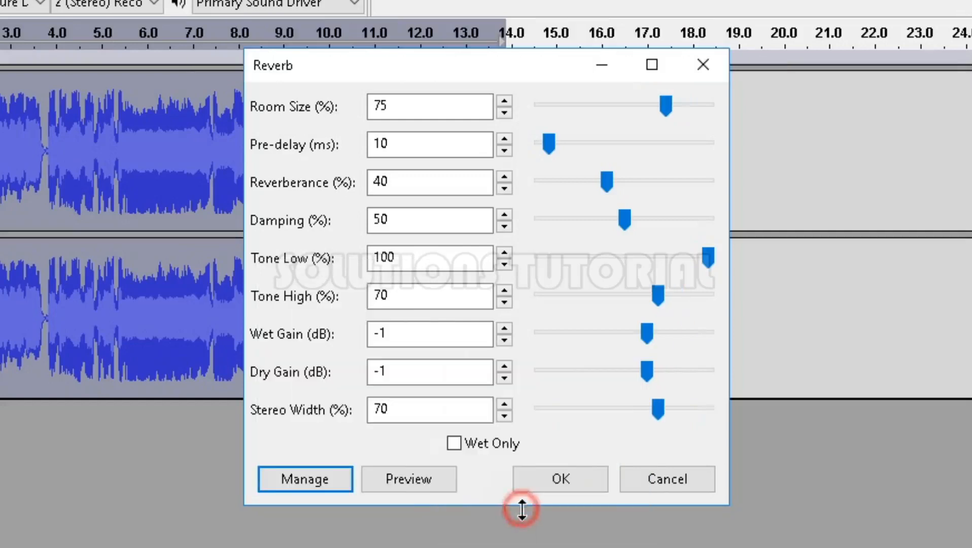
{"action": "left_click", "coordinate": [434, 476]}
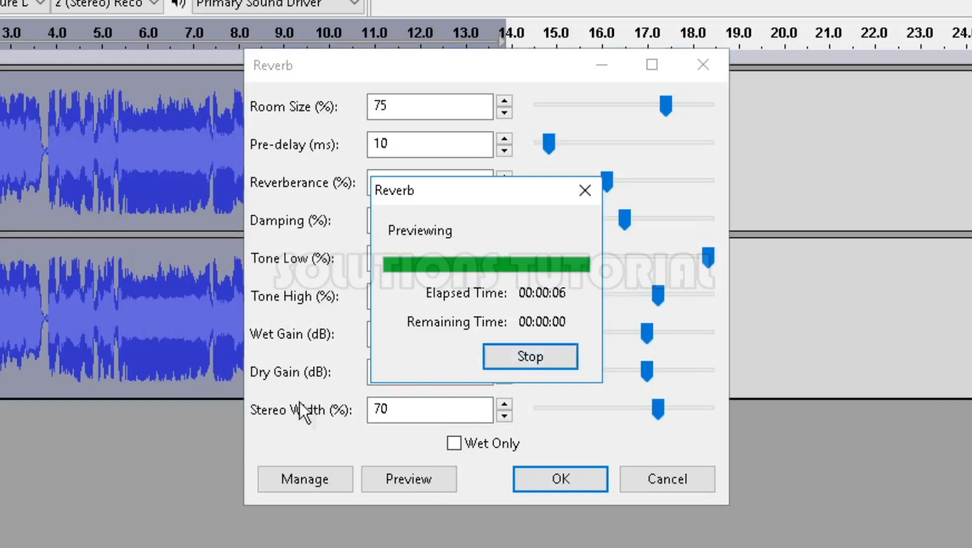
Preview and apply the Small Room Bright factory reverb preset to the vocal, and play back the track
{"action": "left_click", "coordinate": [302, 475]}
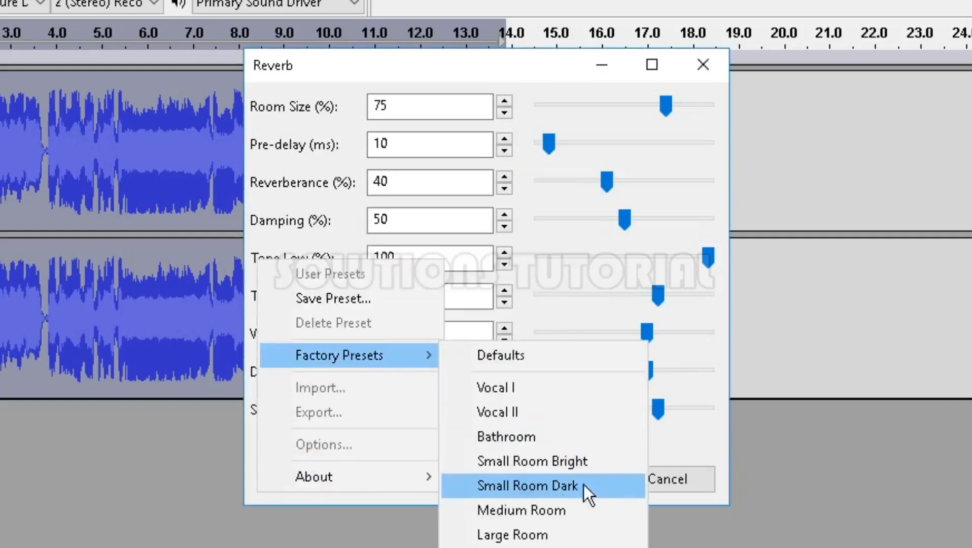
{"action": "left_click", "coordinate": [545, 459]}
{"action": "left_click", "coordinate": [410, 476]}
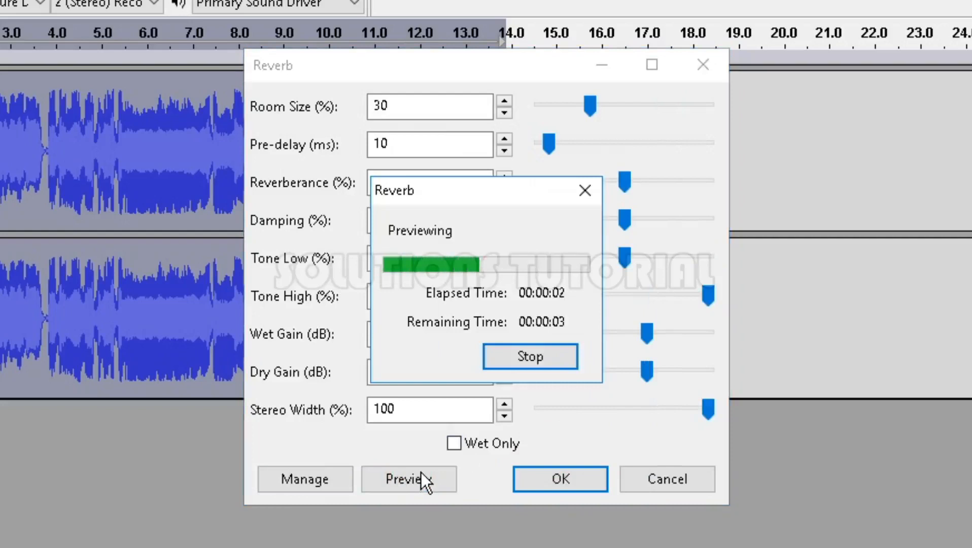
{"action": "left_click", "coordinate": [541, 349]}
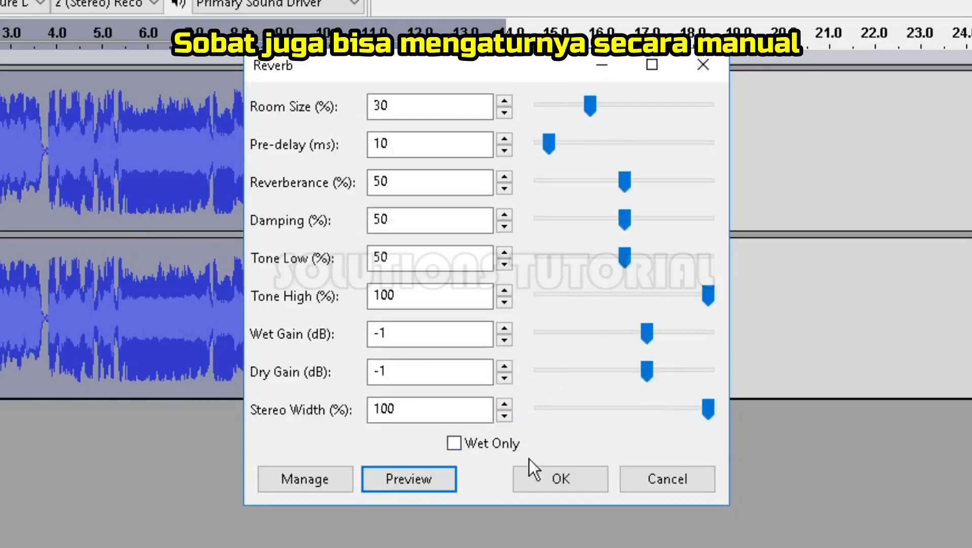
{"action": "left_click", "coordinate": [577, 474]}
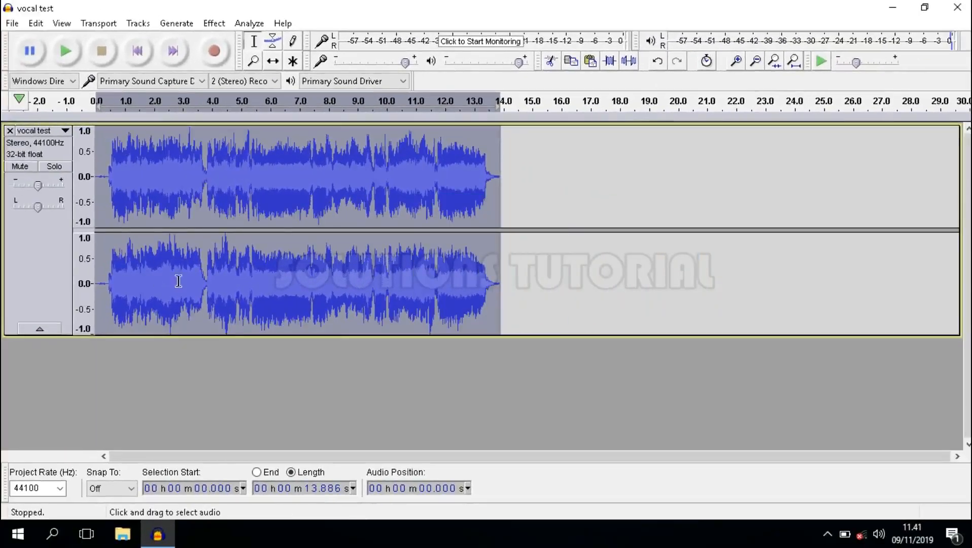
{"action": "left_click", "coordinate": [65, 51]}
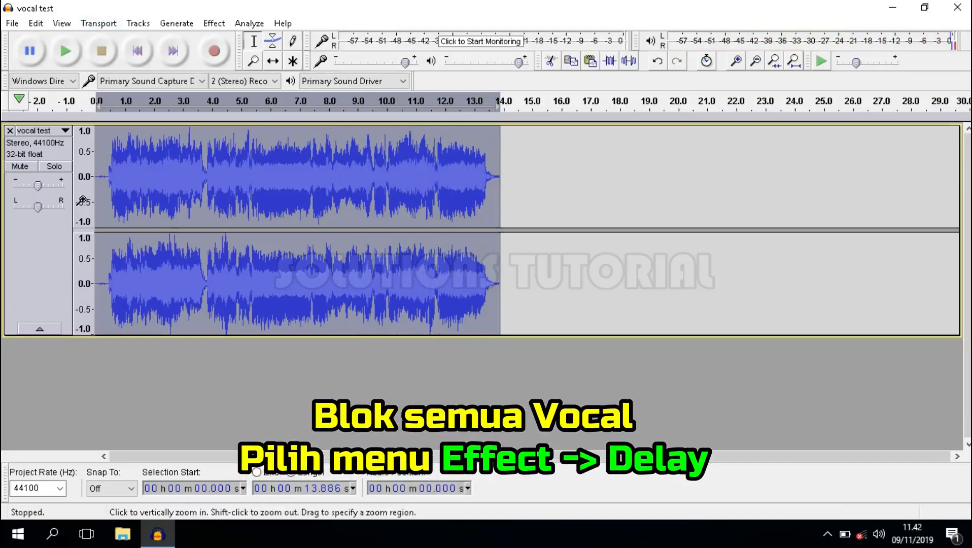
Select the entire reverberated vocal track and open the Delay effect for it
{"action": "left_click", "coordinate": [76, 378]}
{"action": "left_click", "coordinate": [39, 195]}
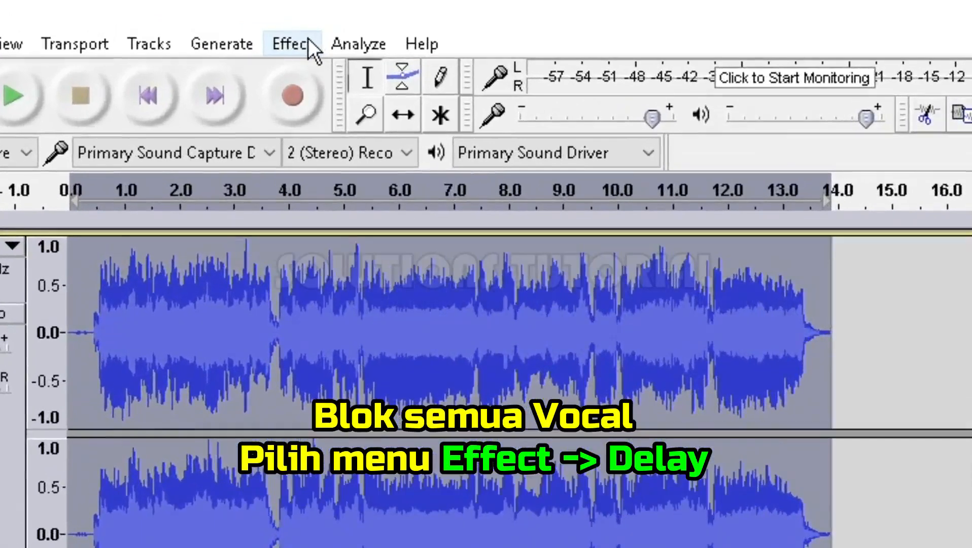
{"action": "left_click", "coordinate": [311, 41]}
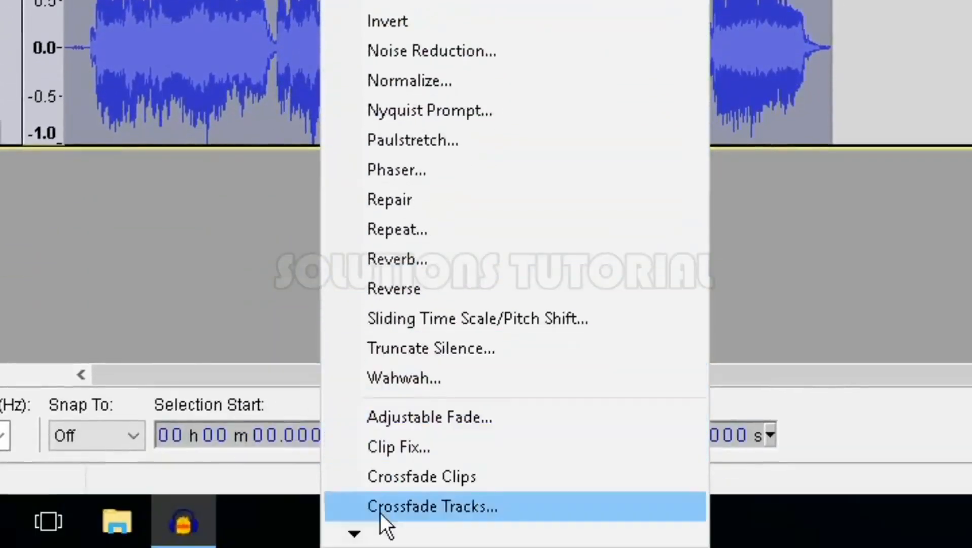
{"action": "left_click", "coordinate": [356, 533]}
{"action": "left_click", "coordinate": [356, 533]}
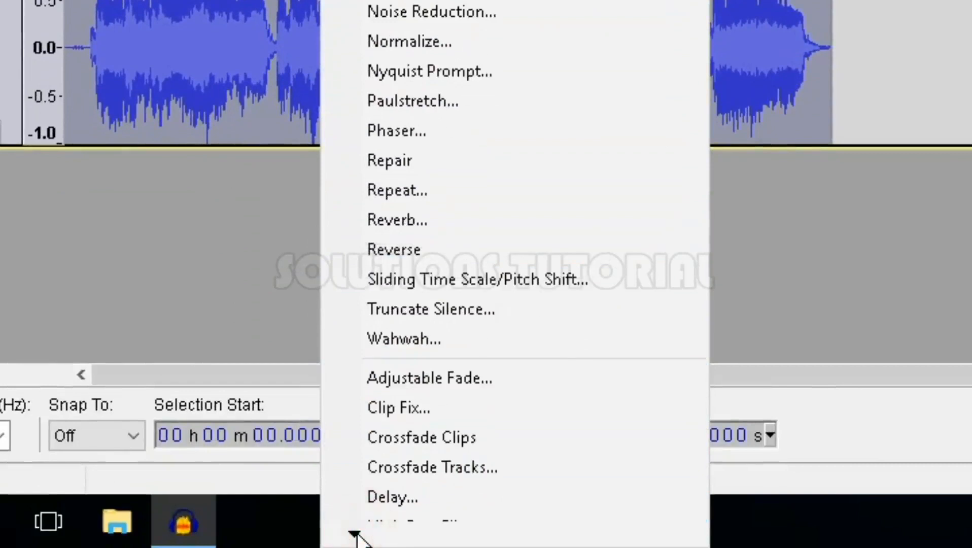
{"action": "left_click", "coordinate": [357, 533]}
{"action": "left_click", "coordinate": [357, 533]}
{"action": "left_click", "coordinate": [357, 533]}
{"action": "left_click", "coordinate": [357, 533]}
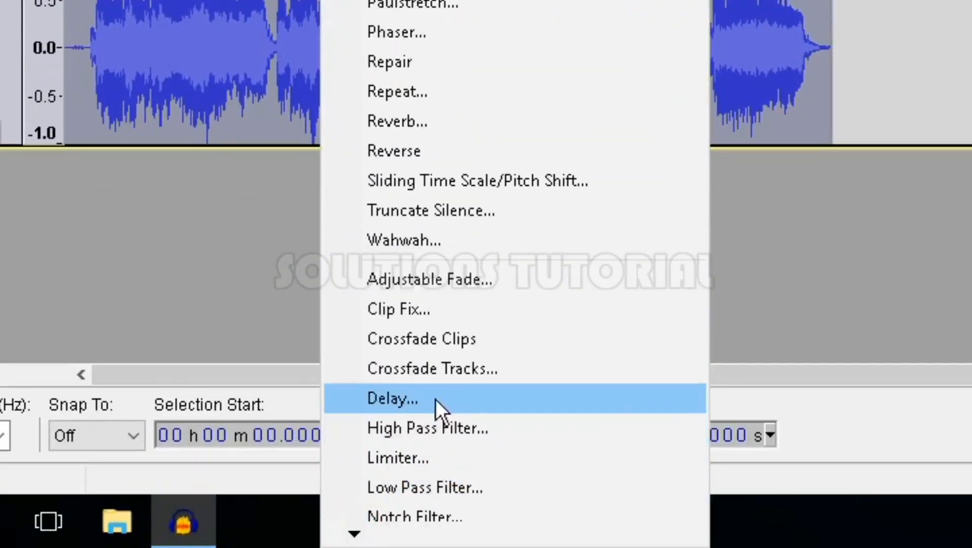
{"action": "left_click", "coordinate": [416, 398]}
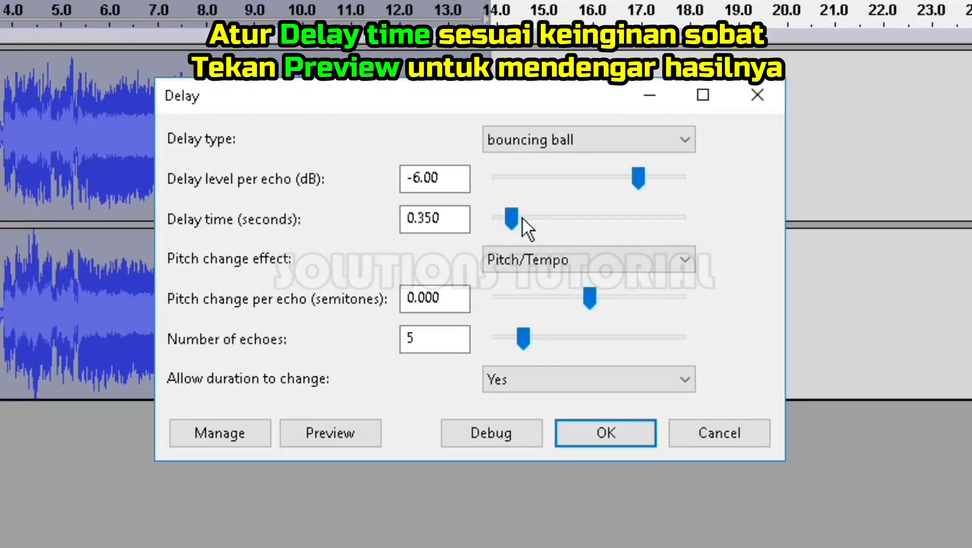
Preview the delay with its existing settings and again with a delay time of 1.240 seconds
{"action": "left_click", "coordinate": [364, 429]}
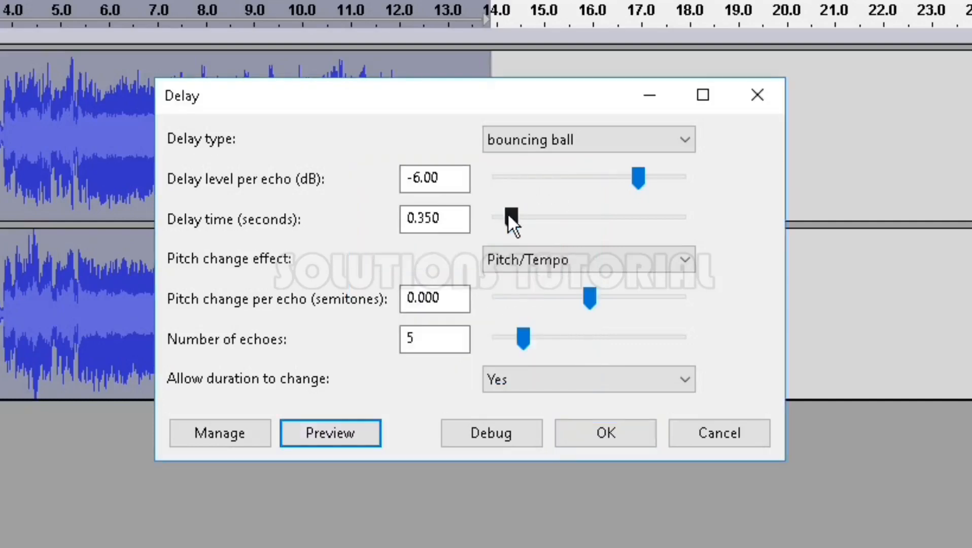
{"action": "left_click_drag", "start_coordinate": [511, 214], "coordinate": [541, 217]}
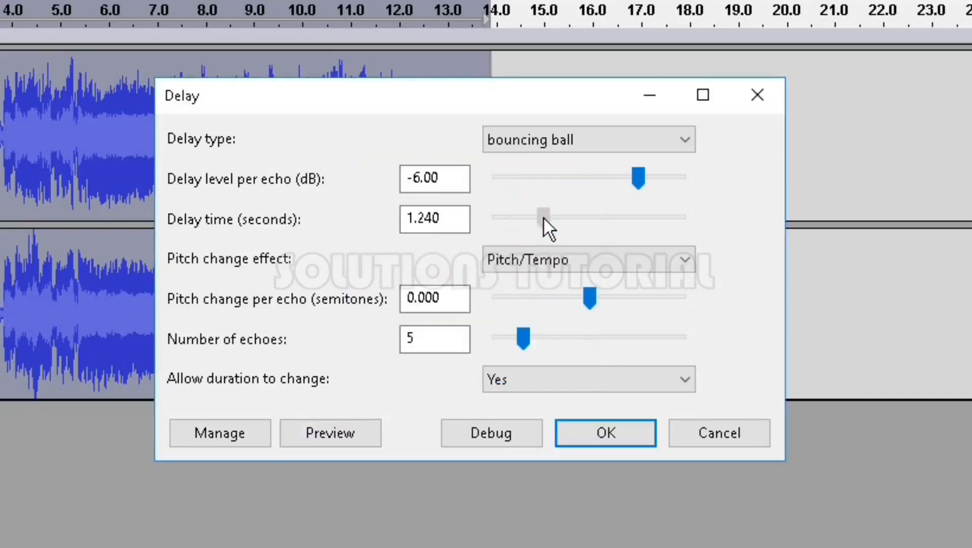
{"action": "left_click", "coordinate": [338, 428]}
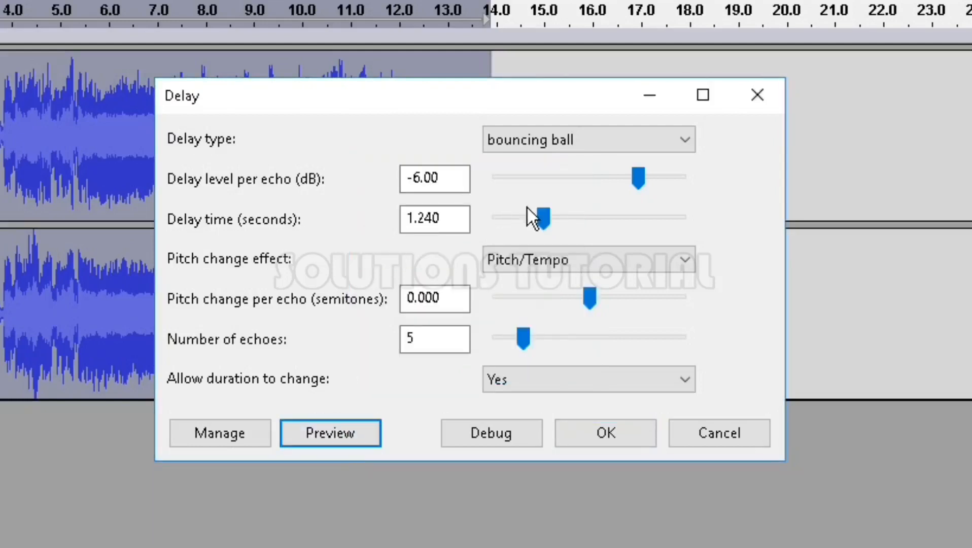
Shorten the delay time to under 0.2 seconds and preview the echoes
{"action": "left_click", "coordinate": [535, 213]}
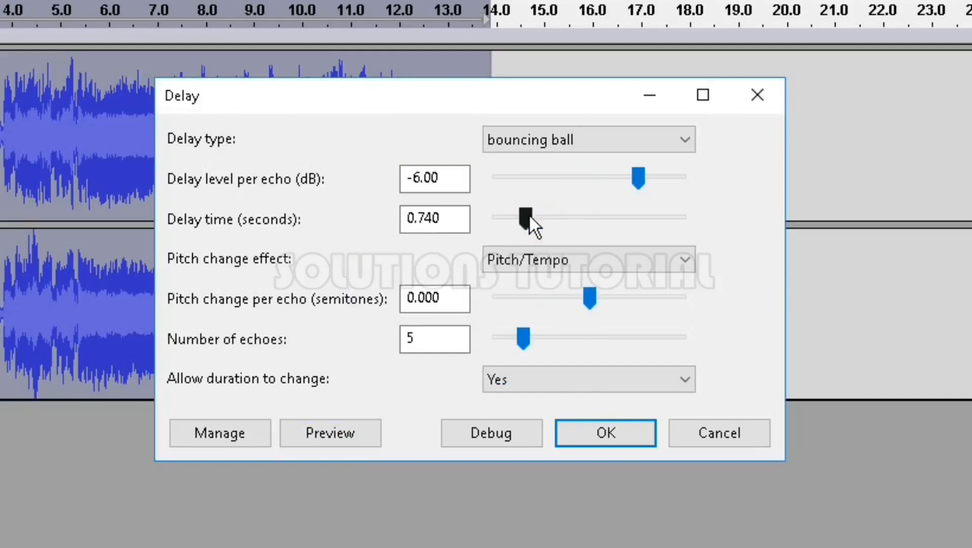
{"action": "left_click_drag", "start_coordinate": [529, 216], "coordinate": [505, 222]}
{"action": "left_click", "coordinate": [323, 431]}
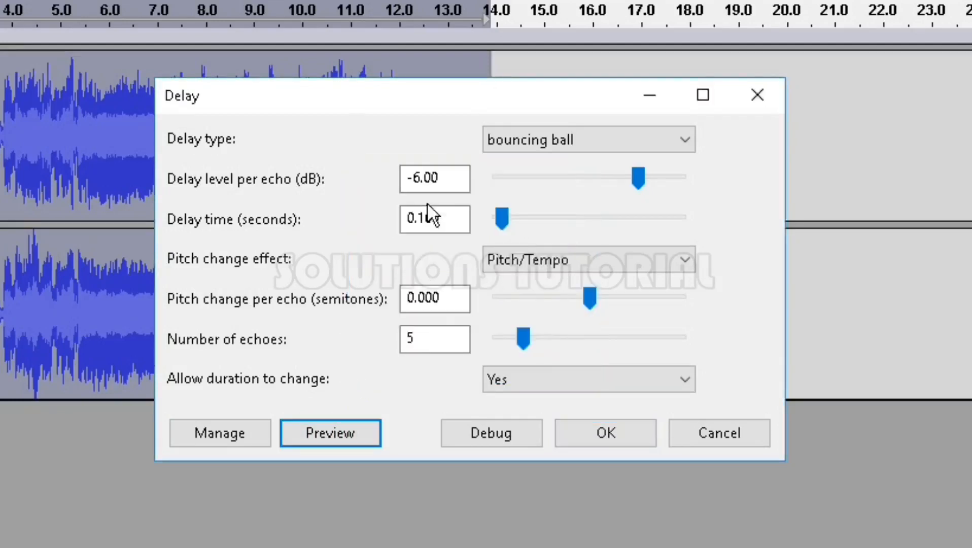
Preview and apply the bouncing ball delay with a delay time of 0.070 seconds, and play back the vocal
{"action": "left_click", "coordinate": [498, 217]}
{"action": "left_click_drag", "start_coordinate": [498, 215], "coordinate": [497, 209]}
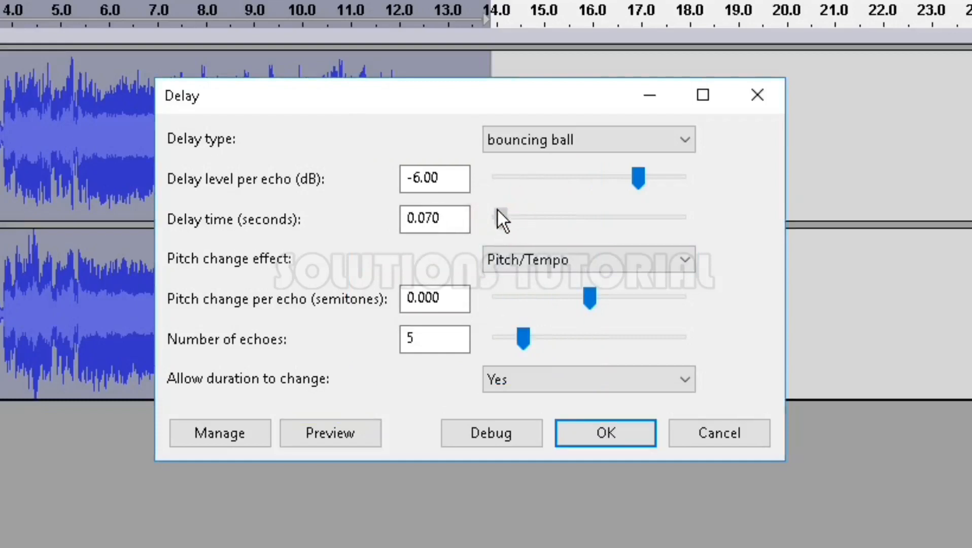
{"action": "left_click", "coordinate": [372, 430]}
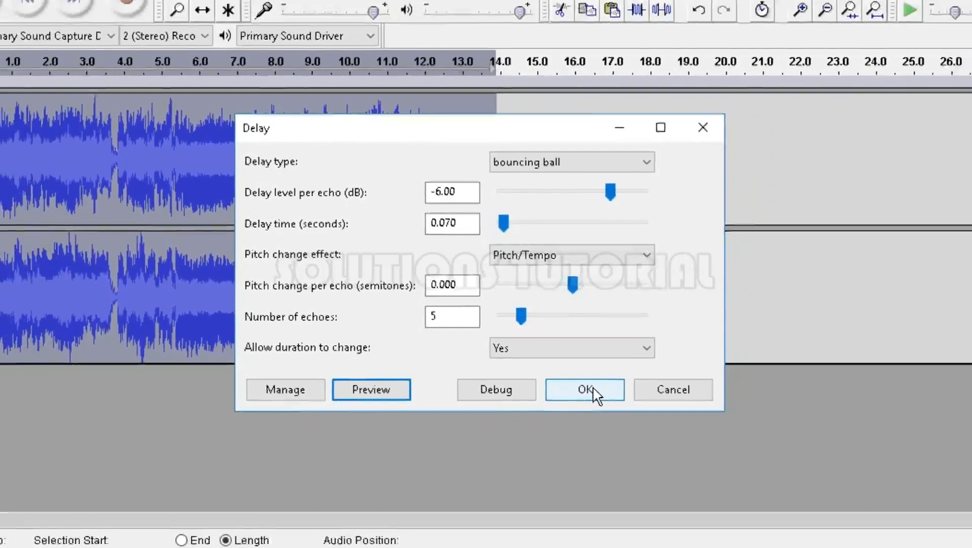
{"action": "left_click", "coordinate": [615, 429]}
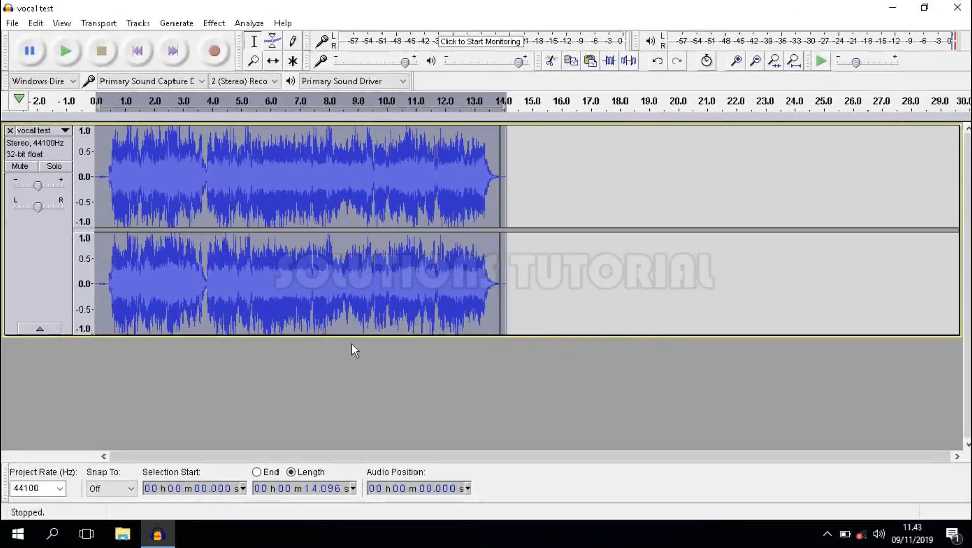
{"action": "left_click", "coordinate": [73, 50]}
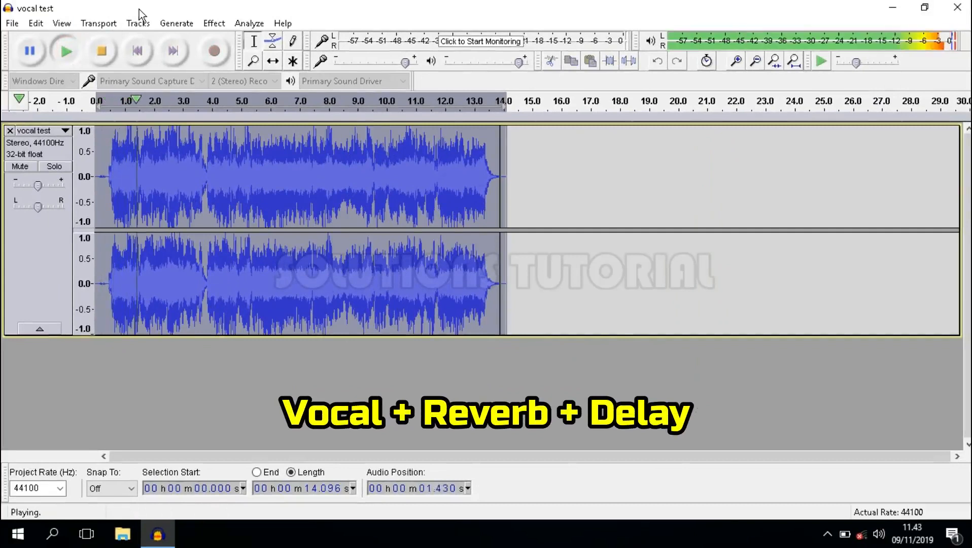